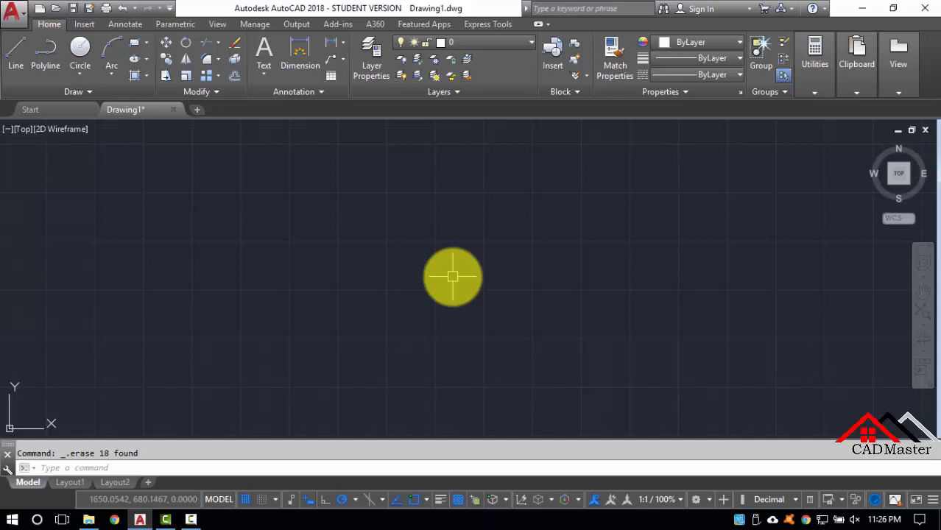
Step: Draw a rectangular revision cloud about 6.4 by 2.9 units in the empty drawing
click(76, 93)
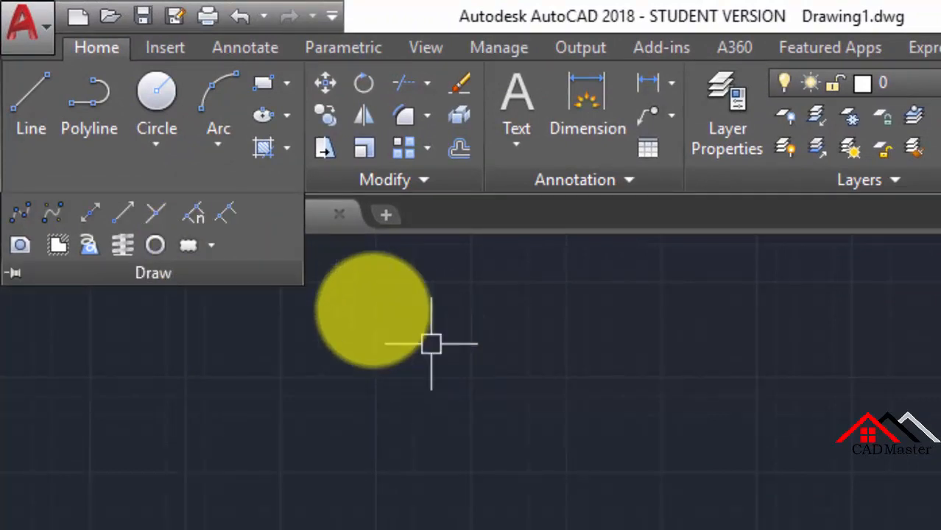
click(206, 252)
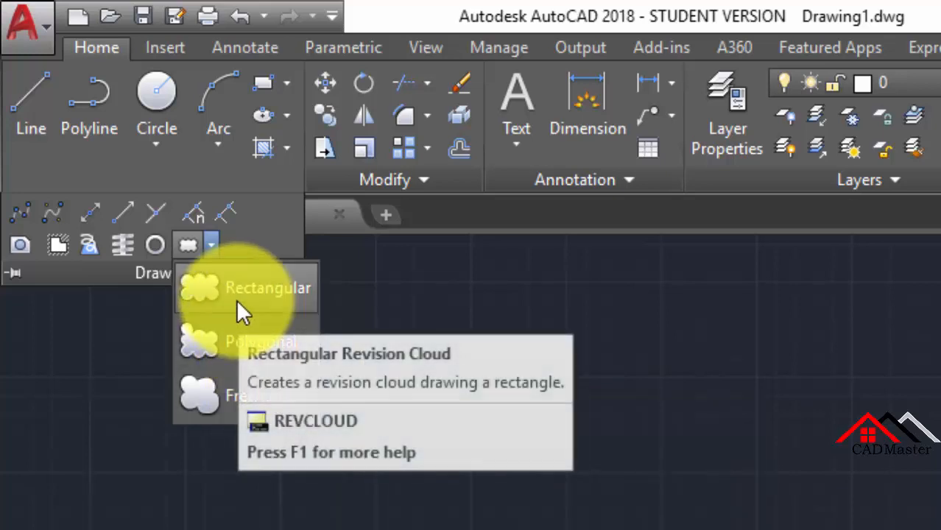
click(236, 300)
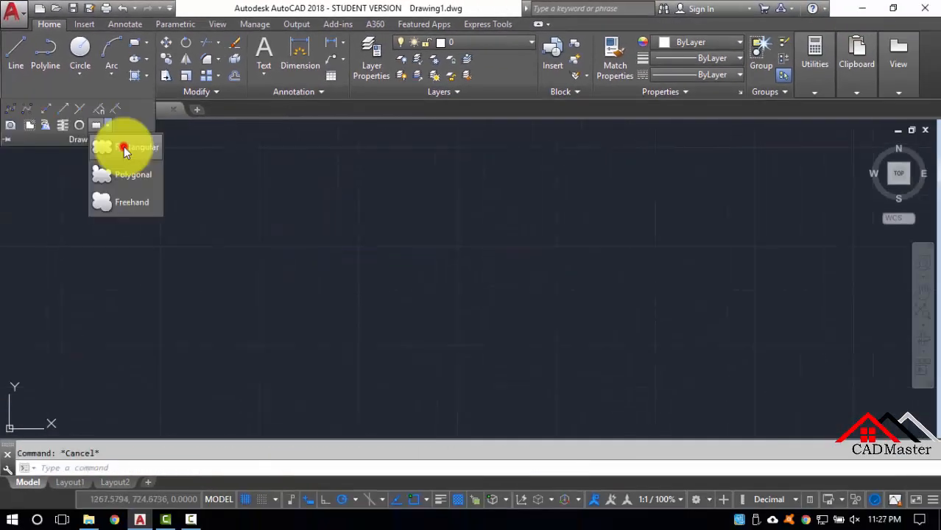
click(124, 149)
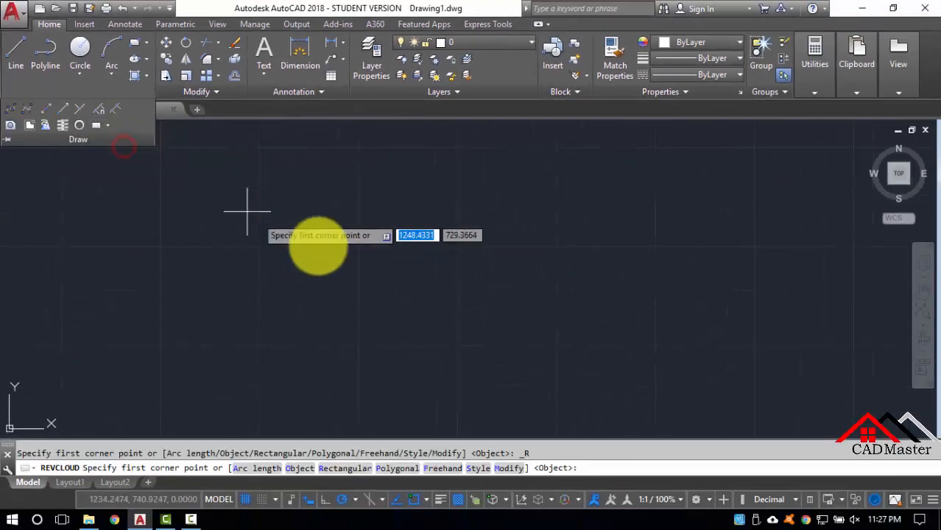
click(298, 235)
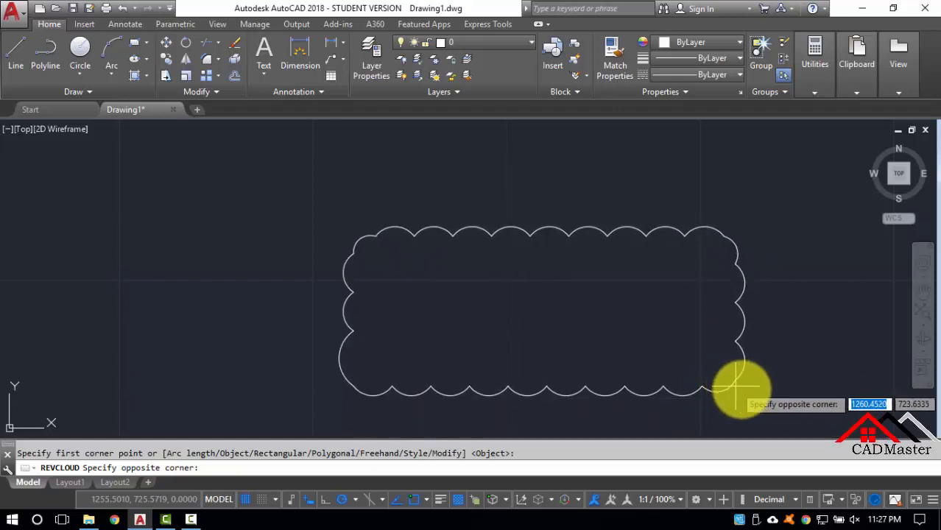
scroll(720, 263, down, 6)
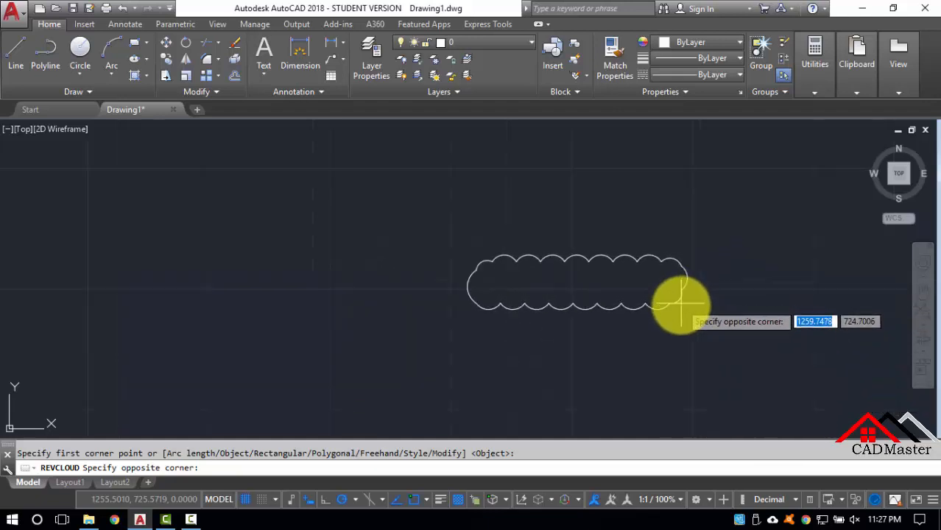
scroll(744, 371, up, 2)
scroll(711, 343, up, 2)
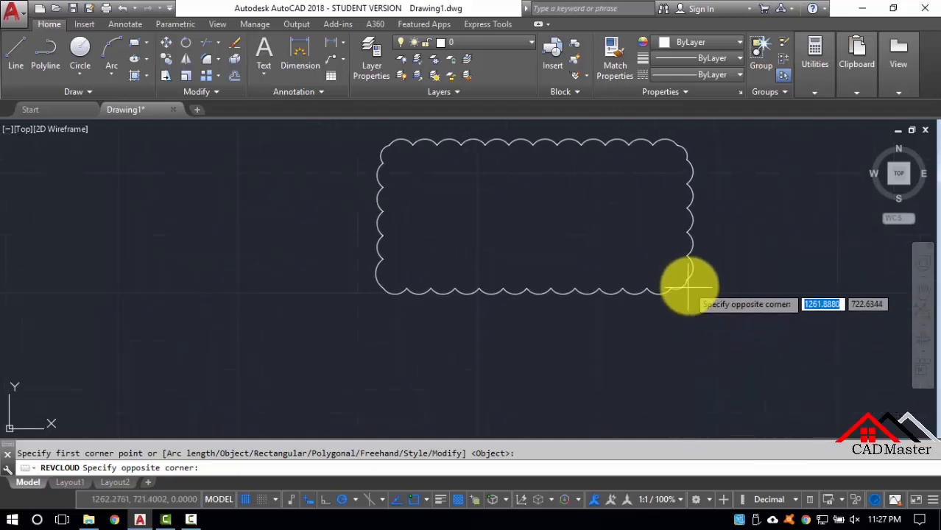
click(690, 285)
Step: Examine the arcs of the rectangular revision cloud up close and make room in view to the right of it
middle_drag(554, 256, 550, 258)
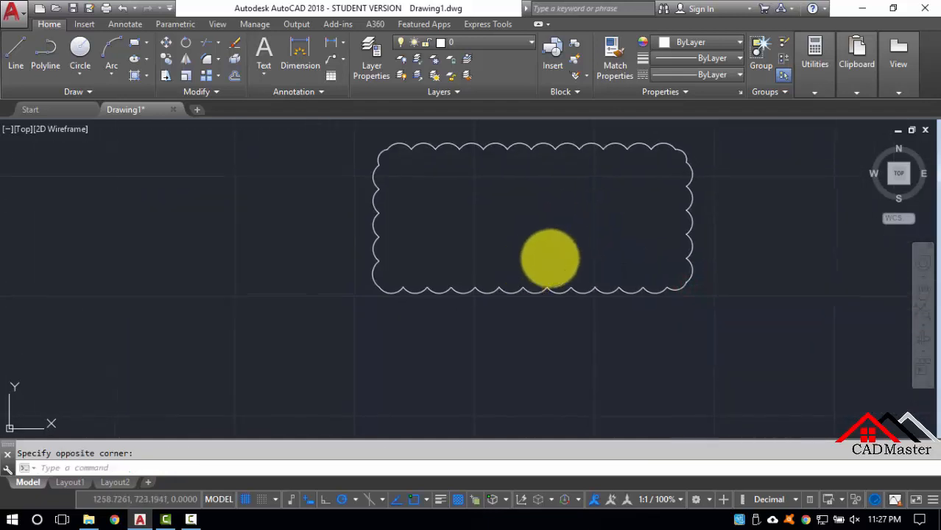
click(922, 295)
drag(751, 224, 640, 302)
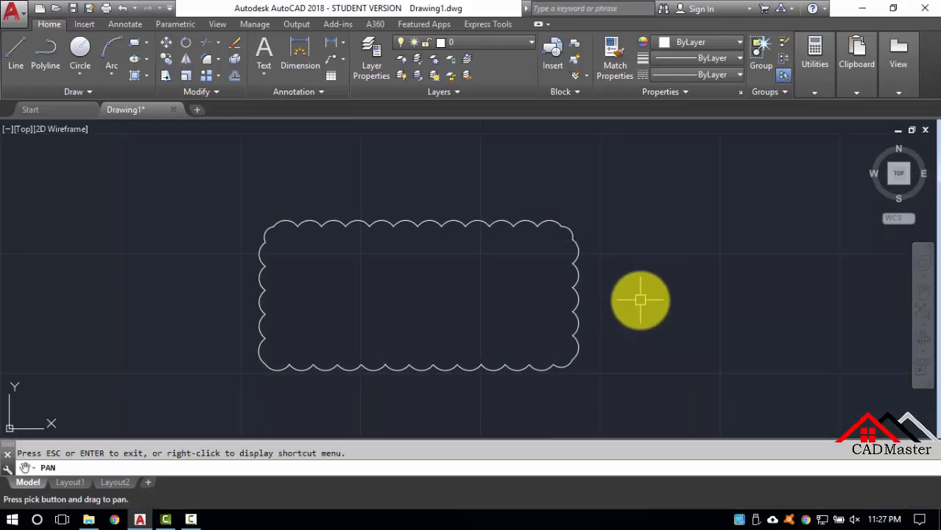
key(Escape)
scroll(430, 227, up, 4)
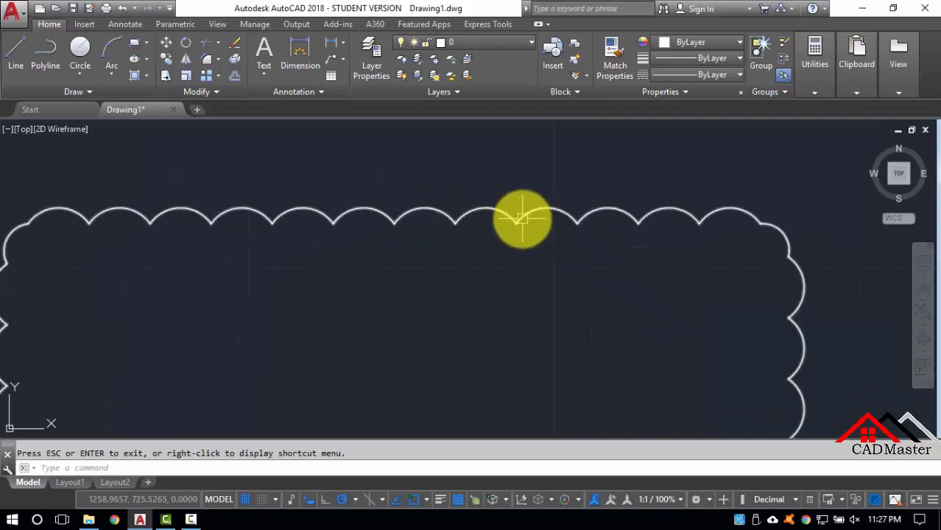
scroll(548, 202, down, 4)
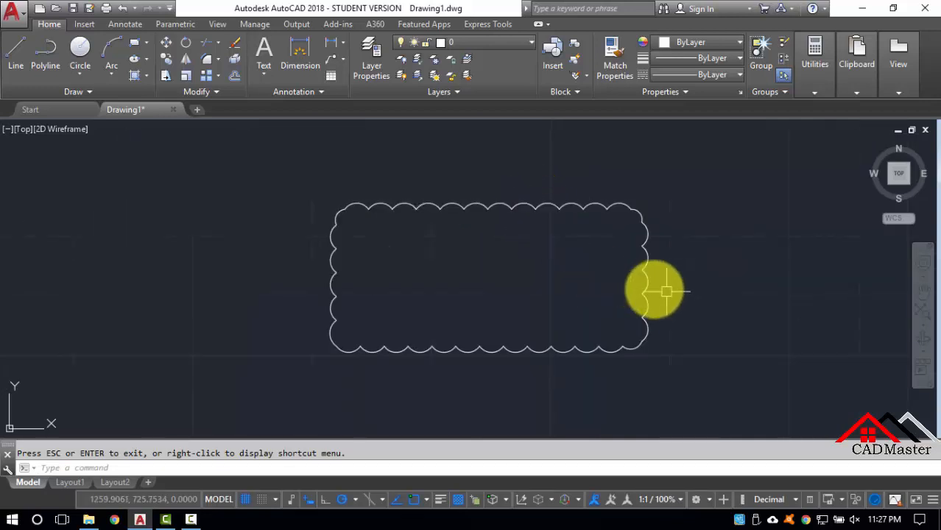
text(p)
key(Return)
drag(672, 274, 513, 254)
key(Escape)
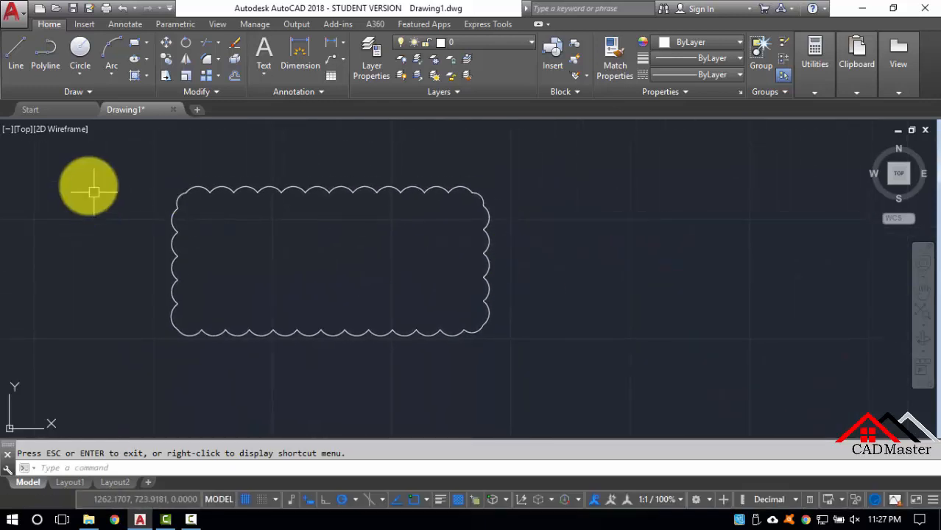
Step: Draw a closed, irregular seven-point polygonal revision cloud to the right of the rectangular one
click(124, 94)
click(109, 124)
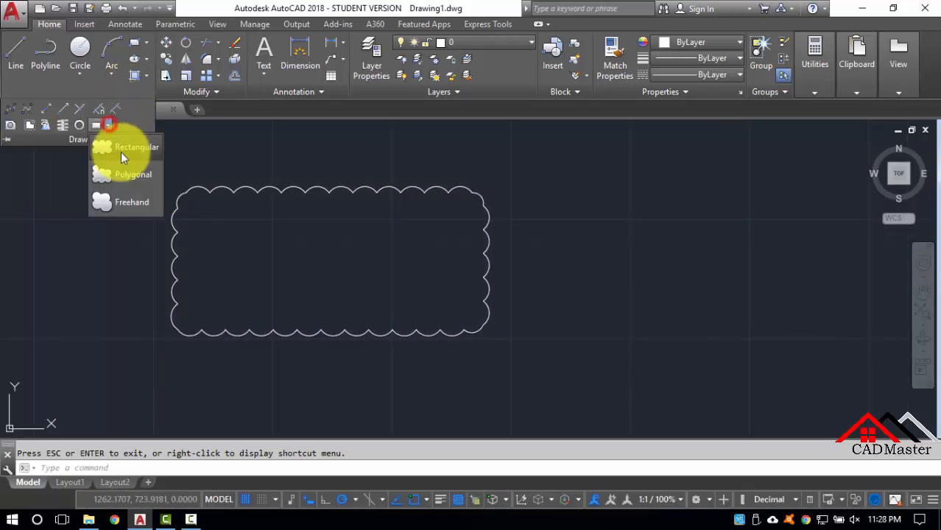
click(134, 176)
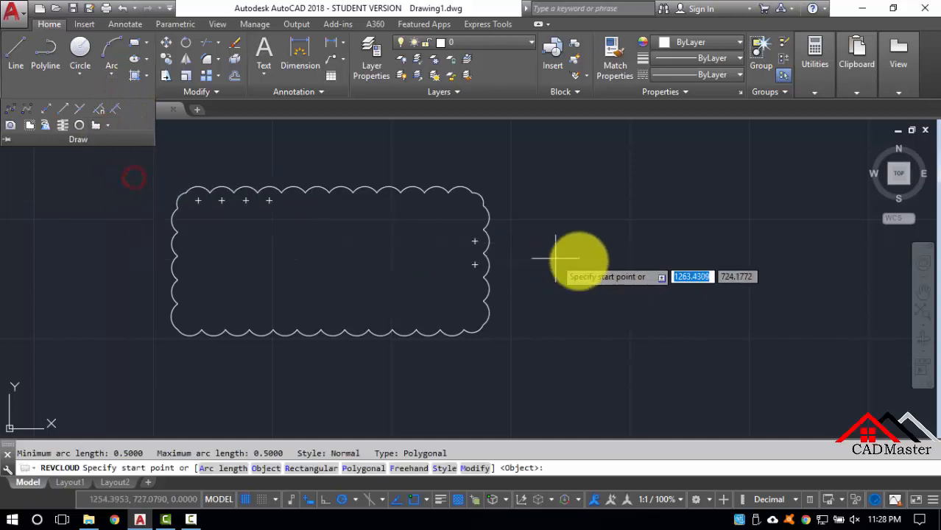
click(558, 212)
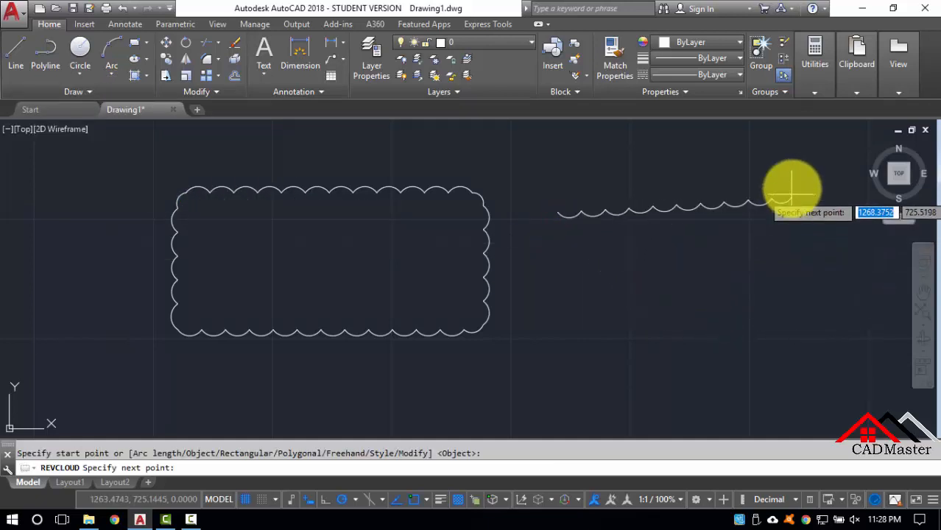
click(767, 151)
click(865, 277)
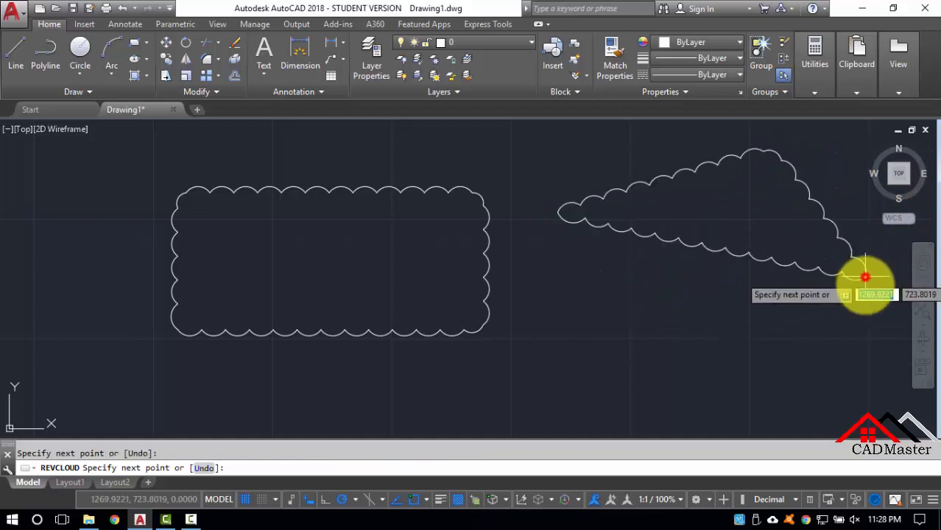
click(864, 401)
click(731, 369)
click(605, 409)
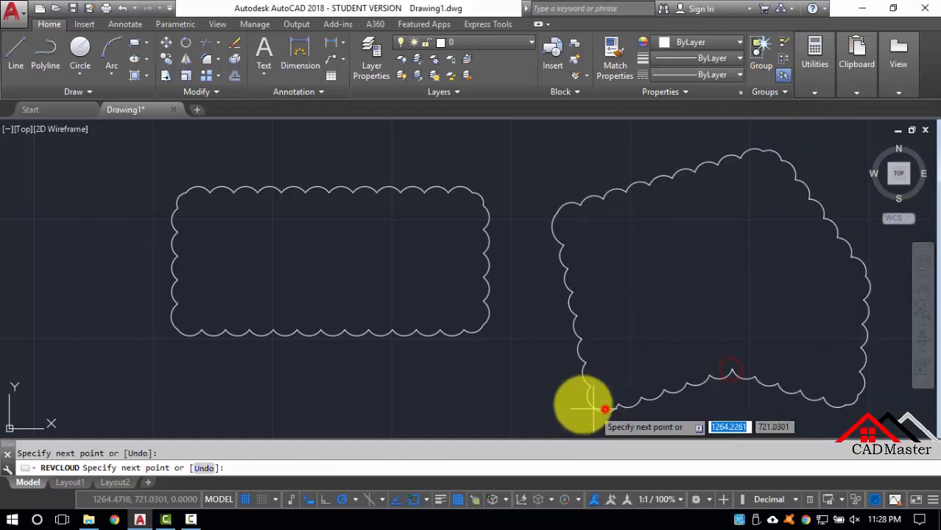
click(538, 342)
key(Return)
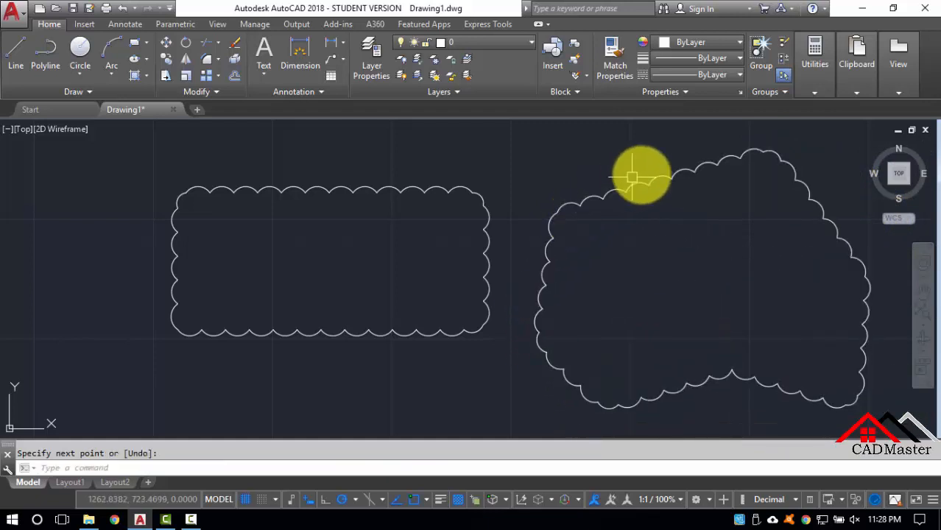
click(677, 172)
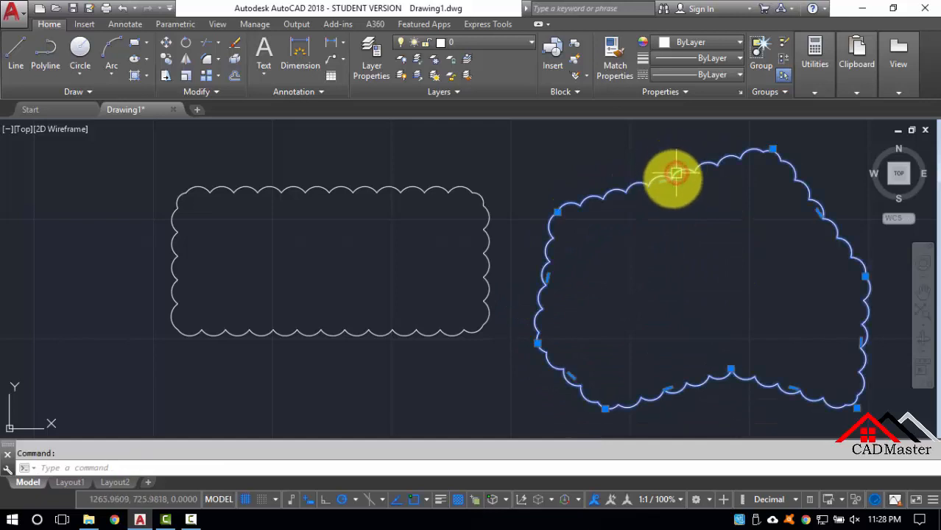
key(Escape)
Step: Draw a closed, elongated freehand revision cloud with a wavy outline above and to the left of the rectangular cloud
click(88, 89)
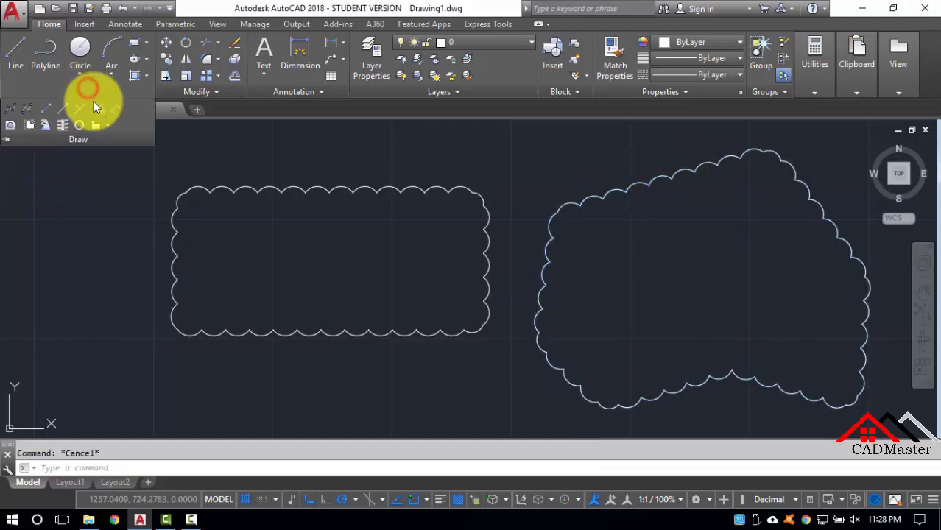
click(107, 125)
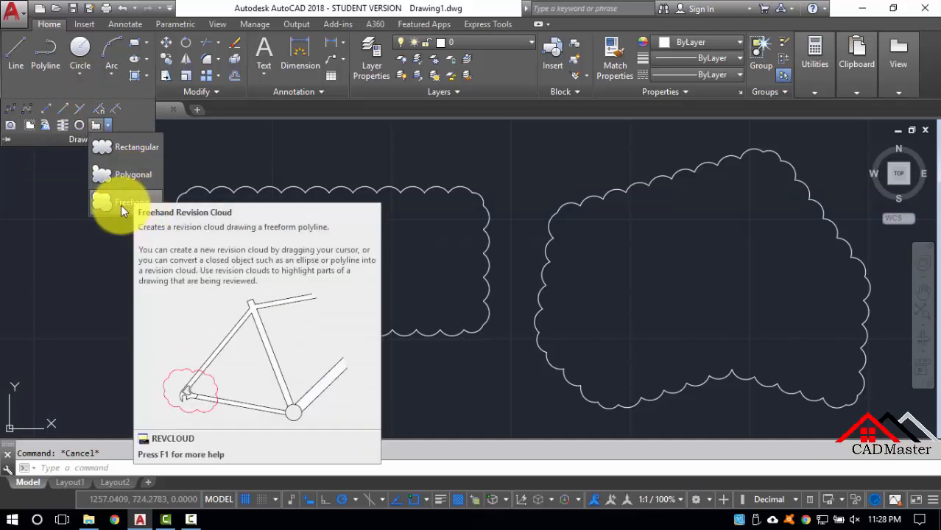
click(121, 205)
scroll(310, 239, down, 2)
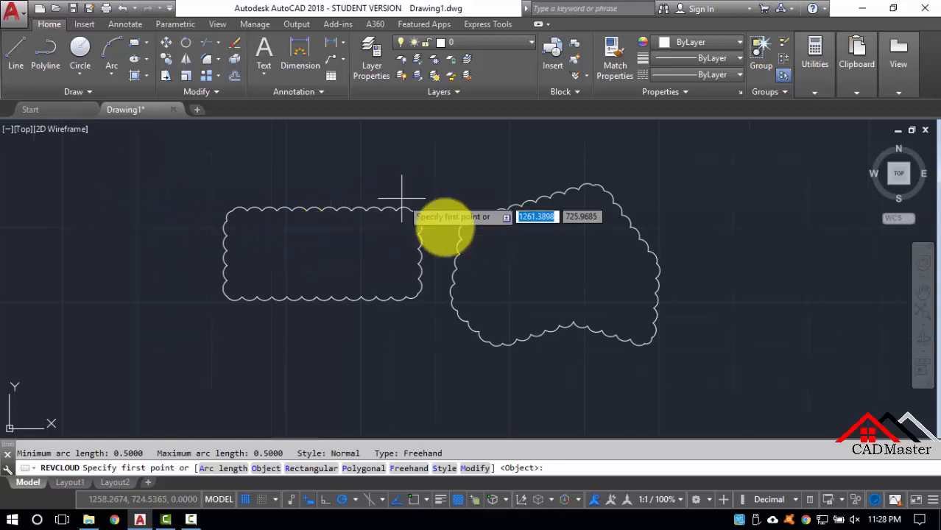
click(924, 297)
drag(324, 263, 590, 363)
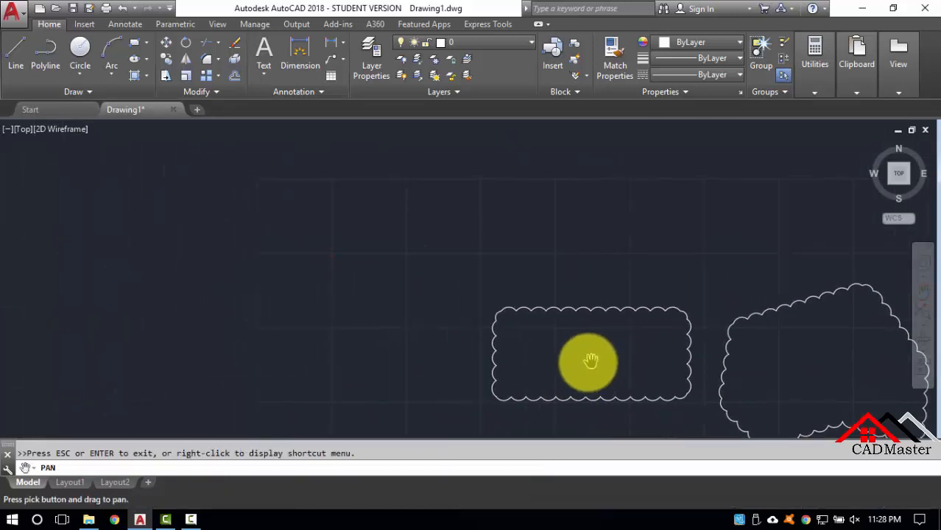
key(Escape)
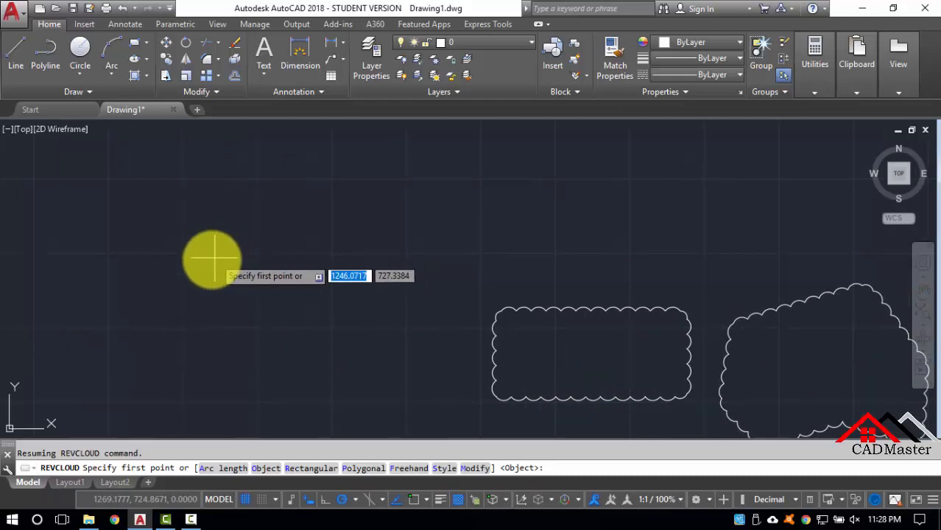
click(176, 234)
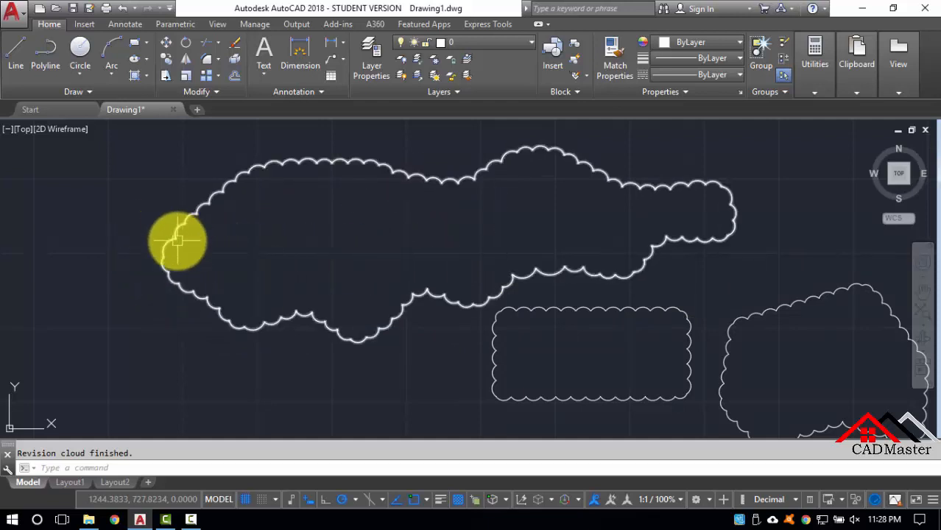
Step: Check the freehand, rectangular and polygonal clouds by selecting each in turn, and zoom to the drawing extents
click(441, 178)
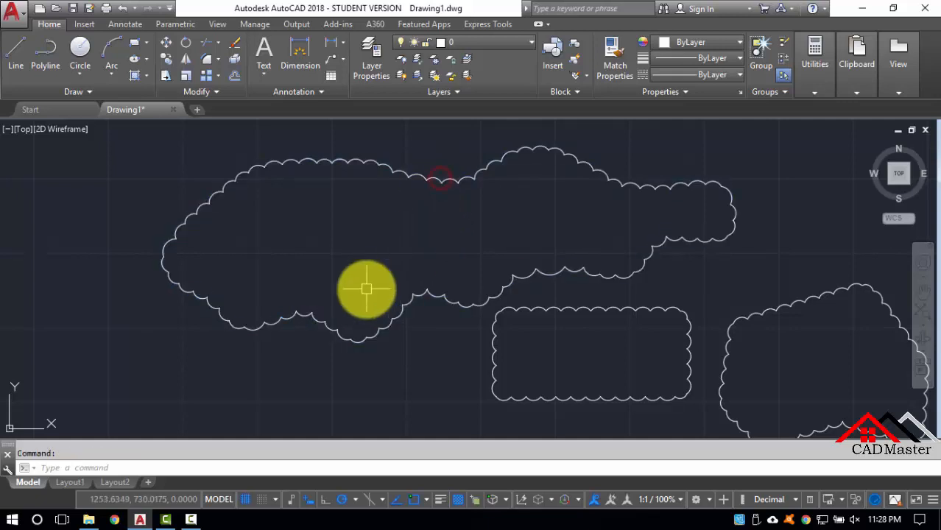
key(Escape)
scroll(447, 243, down, 3)
scroll(546, 252, up, 2)
scroll(458, 225, up, 2)
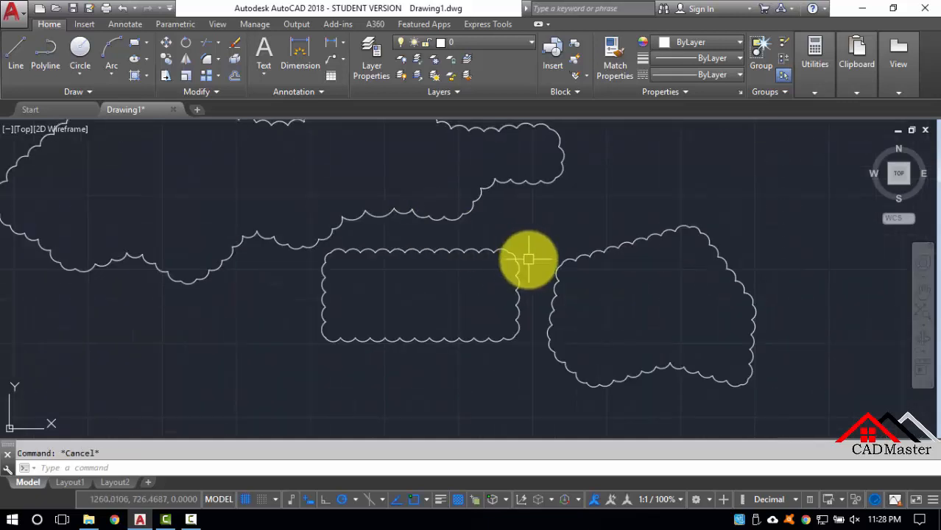
click(503, 255)
key(Escape)
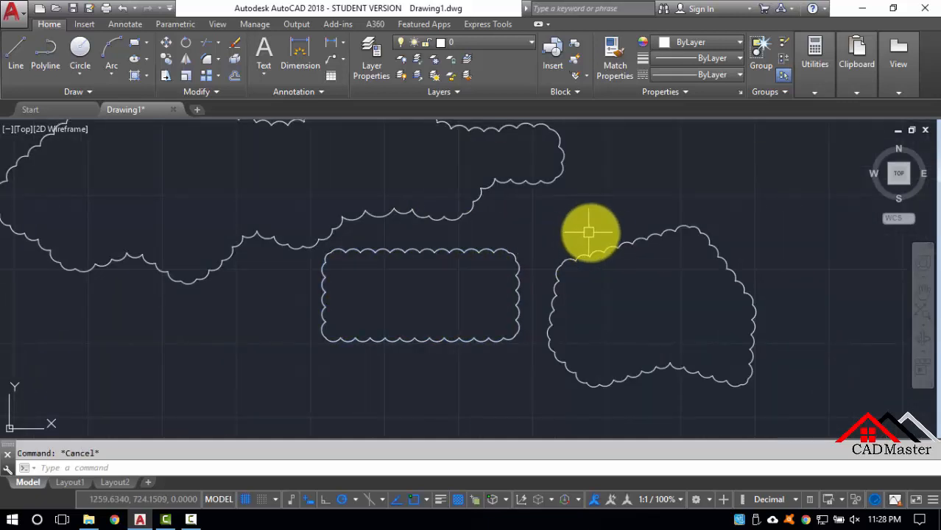
click(615, 252)
key(Escape)
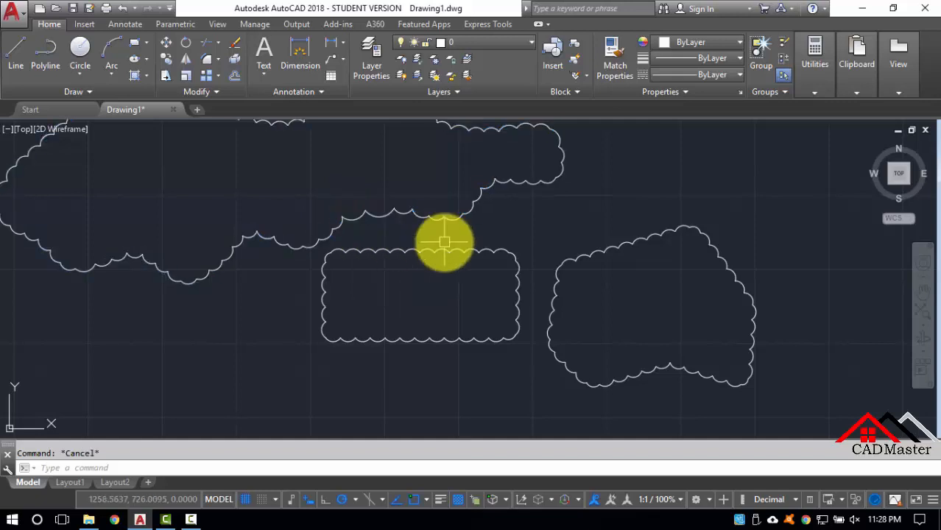
text(z)
key(Return)
text(e)
key(Return)
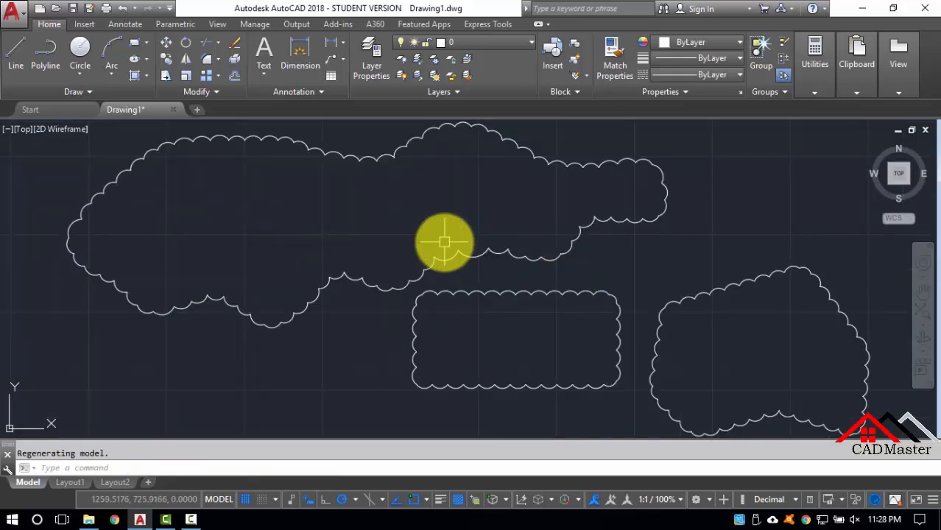